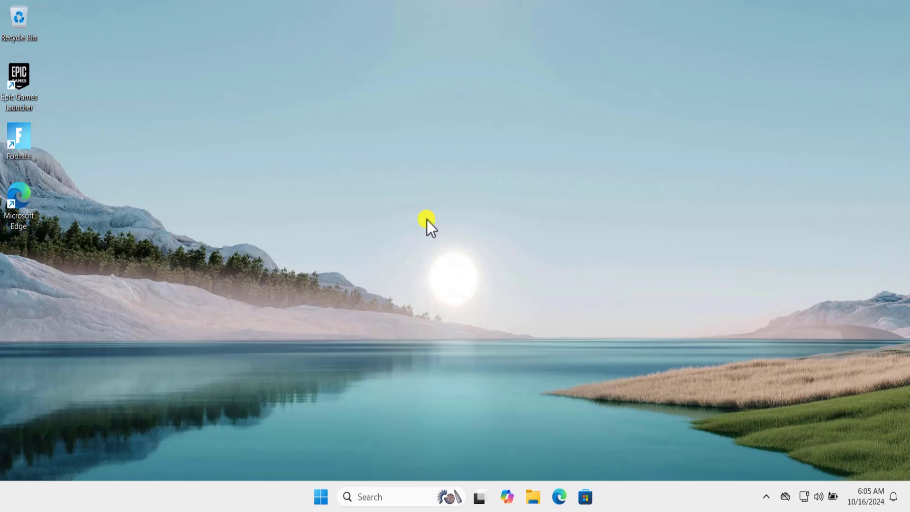
Run sysdm.cpl, open Virtual Memory, and untick 'Automatically manage paging file size'
{"action": "key", "text": "super+r"}
{"action": "type", "text": "sys"}
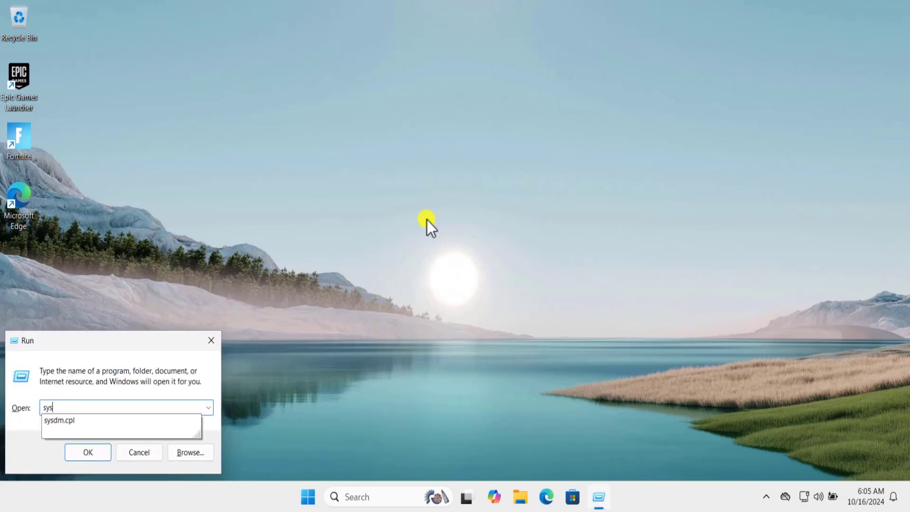
{"action": "left_click", "coordinate": [59, 420]}
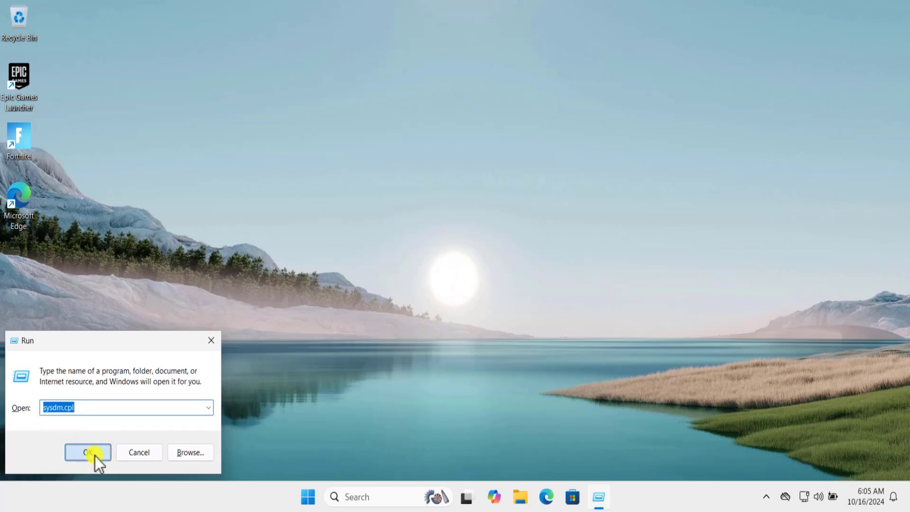
{"action": "left_click", "coordinate": [93, 456]}
{"action": "left_click", "coordinate": [160, 84]}
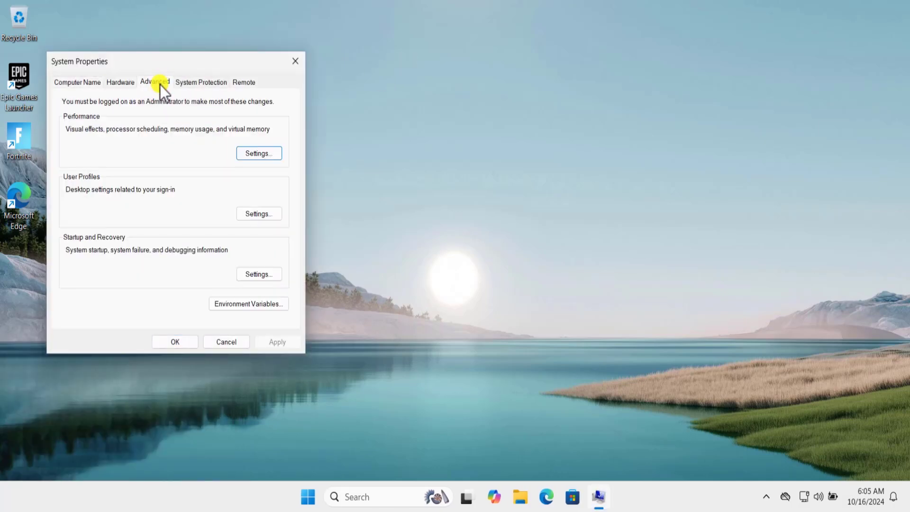
{"action": "left_click", "coordinate": [255, 156]}
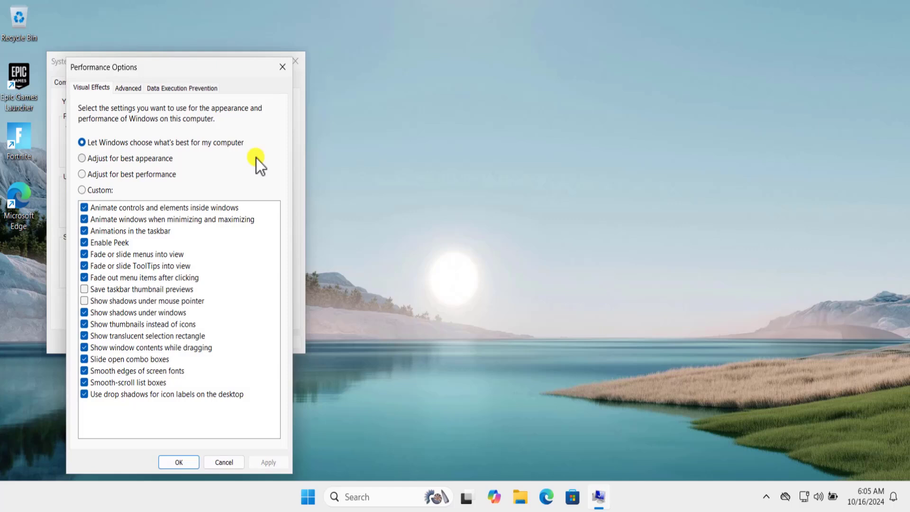
{"action": "left_click", "coordinate": [126, 90]}
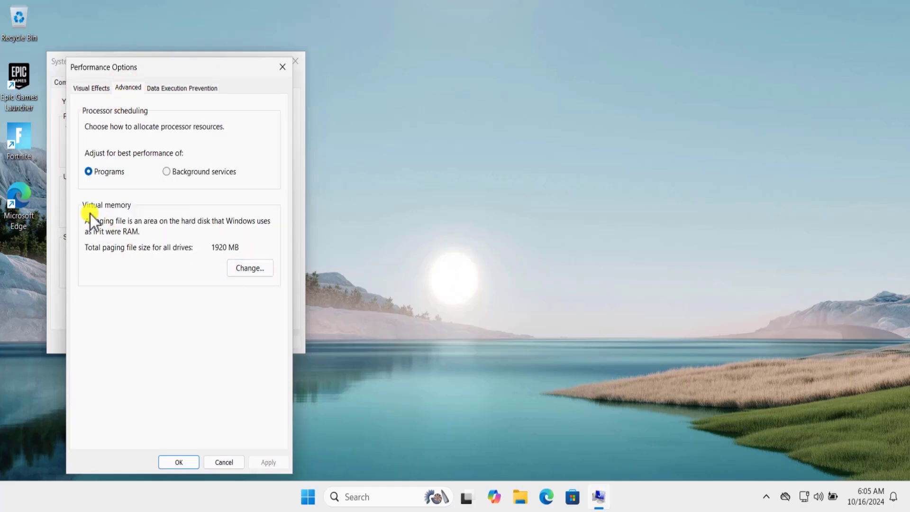
{"action": "left_click", "coordinate": [246, 267]}
{"action": "left_click", "coordinate": [93, 127]}
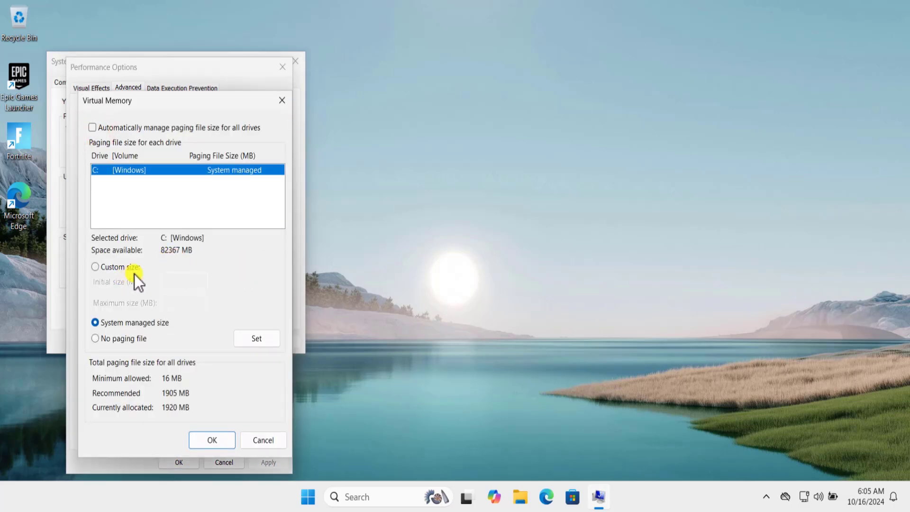
Launch Calculator with calc and compute 1024*8, then *1.5, to get 12,288
{"action": "left_click", "coordinate": [469, 195]}
{"action": "key", "text": "super+r"}
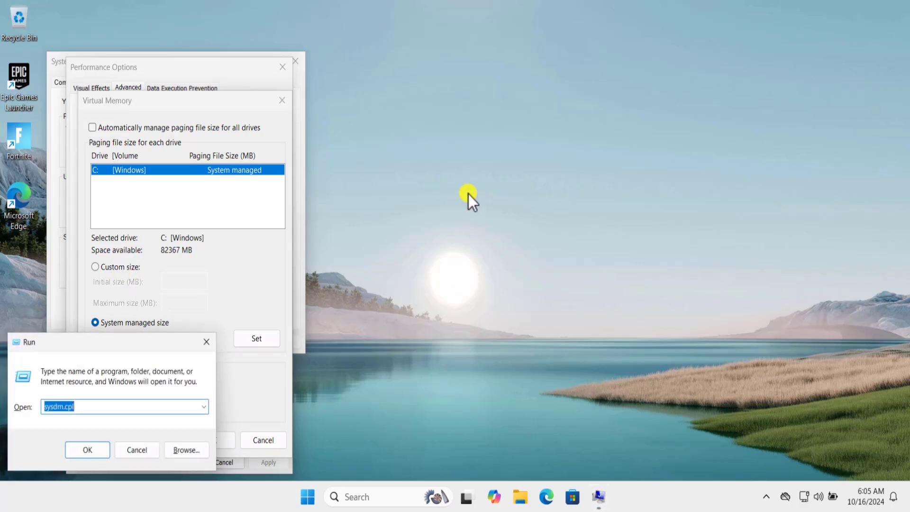
{"action": "type", "text": "calc"}
{"action": "key", "text": "Return"}
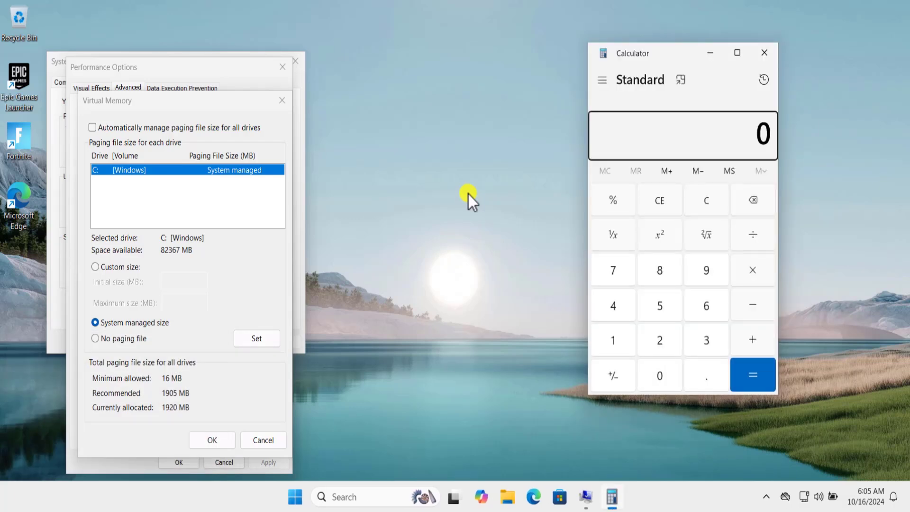
{"action": "type", "text": "1024"}
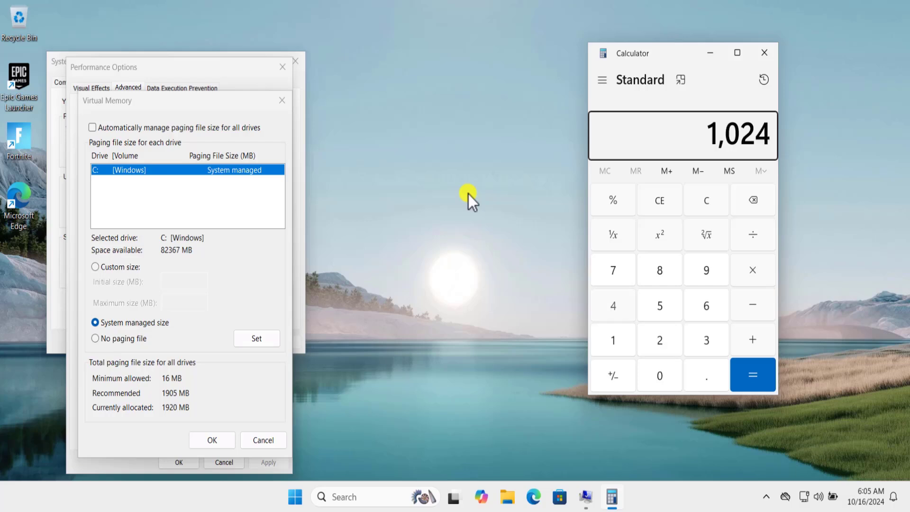
{"action": "type", "text": "*8"}
{"action": "key", "text": "Return"}
{"action": "type", "text": "*1.5"}
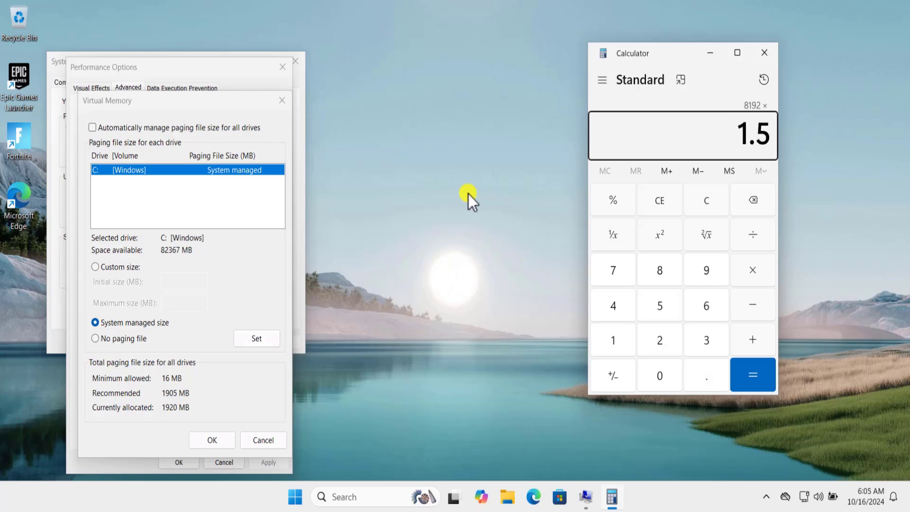
{"action": "key", "text": "Return"}
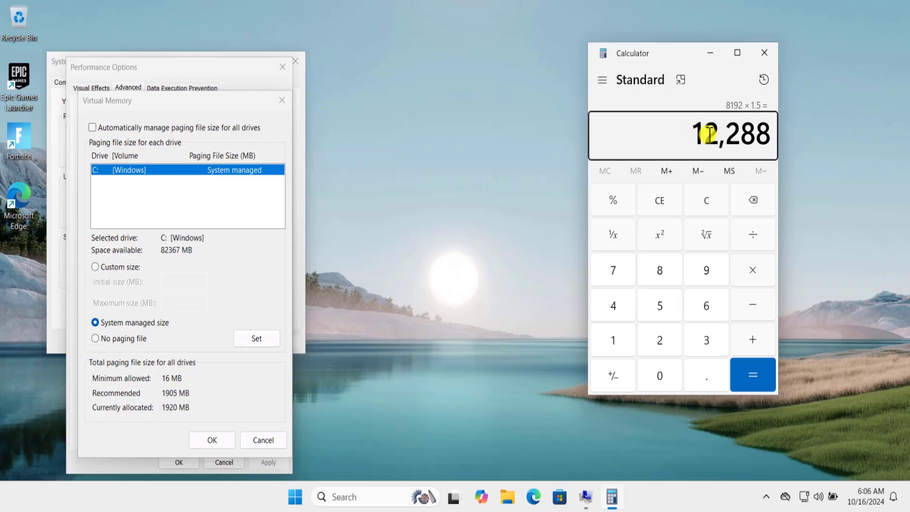
Give drive C: a custom paging file size of 16 MB initial and 12288 MB maximum
{"action": "left_click", "coordinate": [95, 267]}
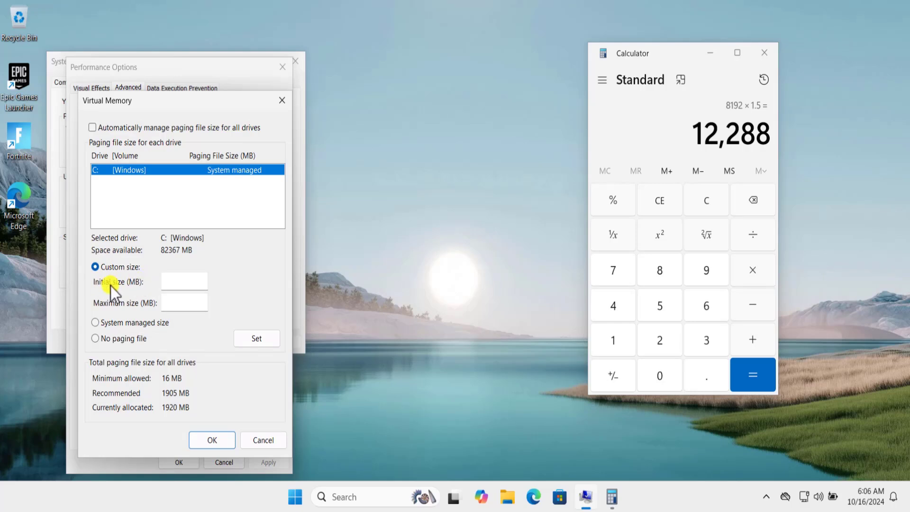
{"action": "left_click", "coordinate": [186, 277]}
{"action": "type", "text": "16"}
{"action": "left_click", "coordinate": [190, 303]}
{"action": "type", "text": "12288"}
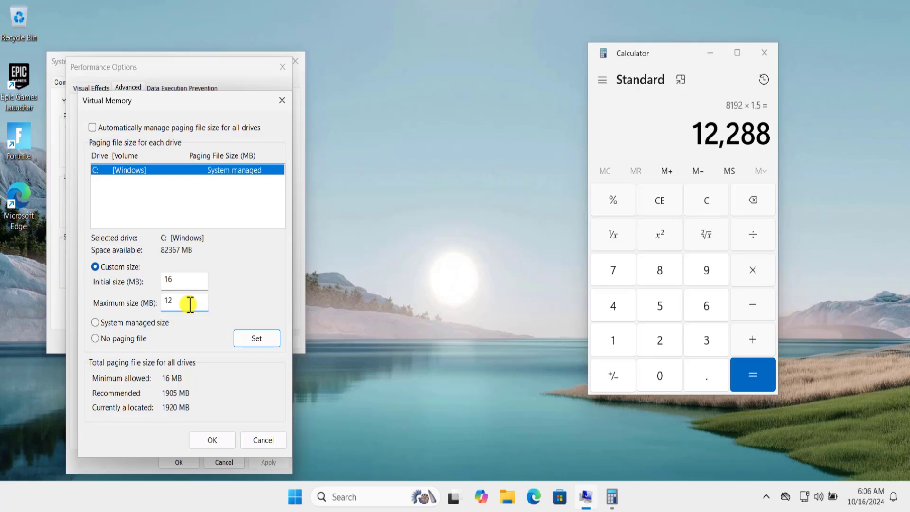
{"action": "left_click", "coordinate": [256, 339]}
Confirm and apply the settings, close System Properties and Calculator, and decline the restart
{"action": "left_click", "coordinate": [212, 440]}
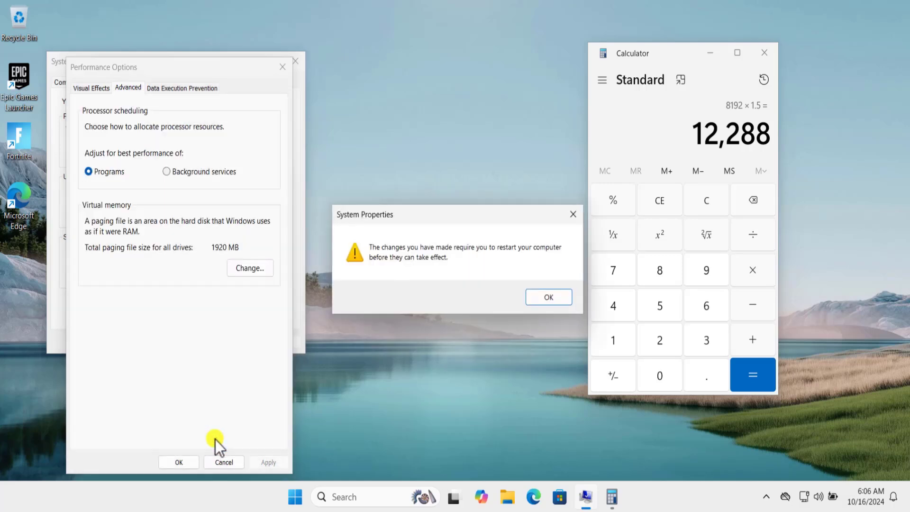
{"action": "left_click", "coordinate": [548, 299]}
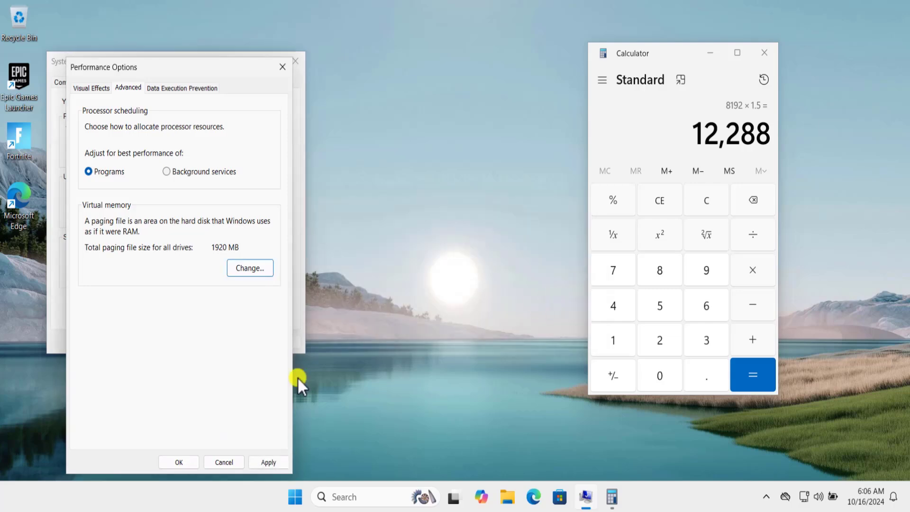
{"action": "left_click", "coordinate": [264, 463]}
{"action": "left_click", "coordinate": [178, 463]}
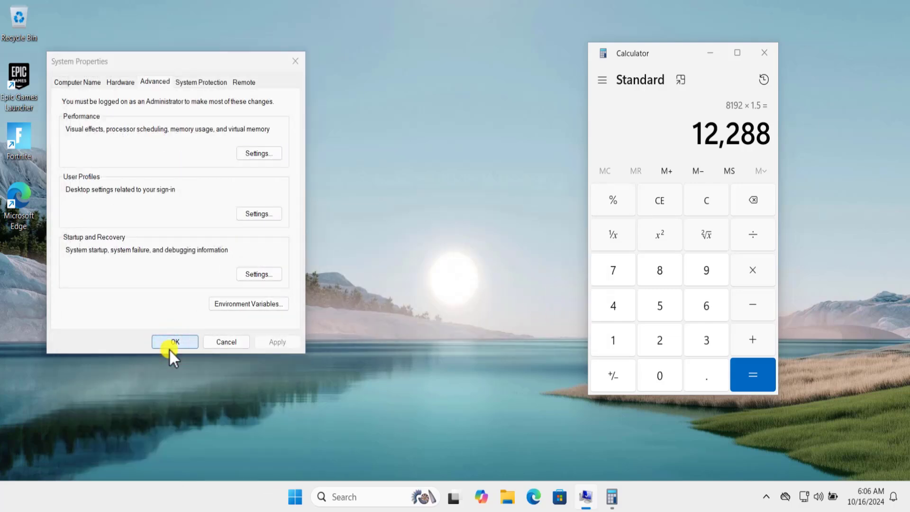
{"action": "left_click", "coordinate": [170, 346]}
{"action": "left_click", "coordinate": [768, 52]}
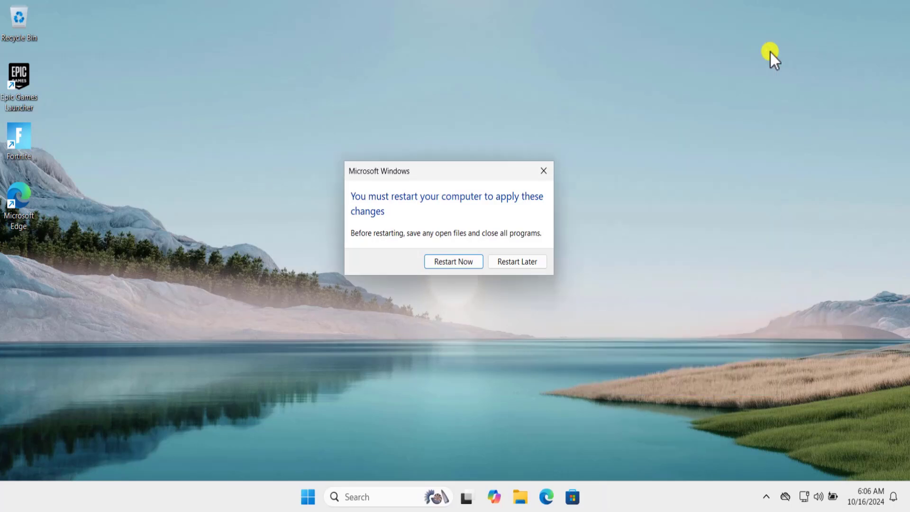
{"action": "left_click", "coordinate": [545, 169]}
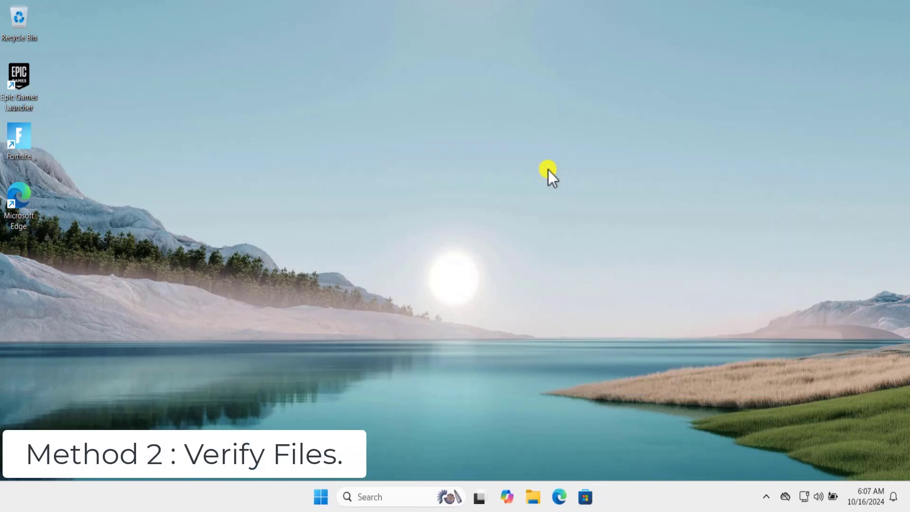
From the Epic Games Launcher Library, verify Fortnite via Manage, then minimize the launcher
{"action": "double_click", "coordinate": [16, 75]}
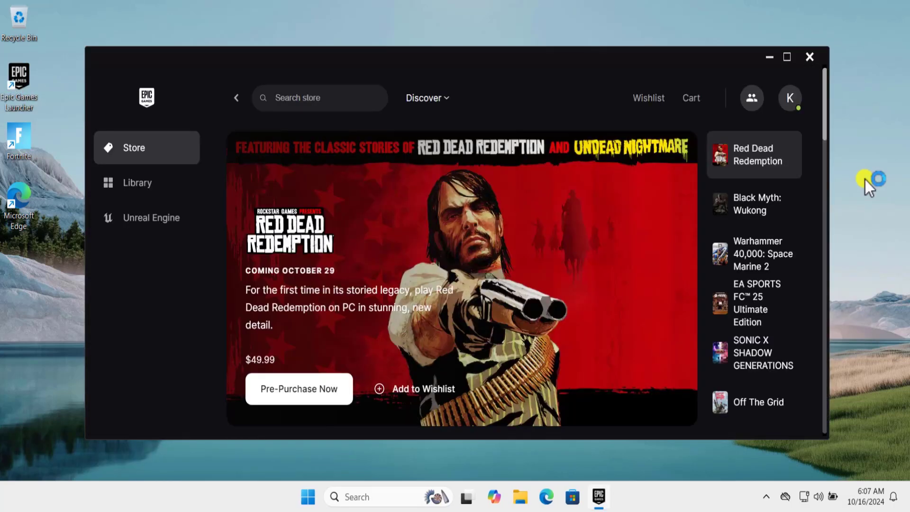
{"action": "left_click", "coordinate": [121, 189]}
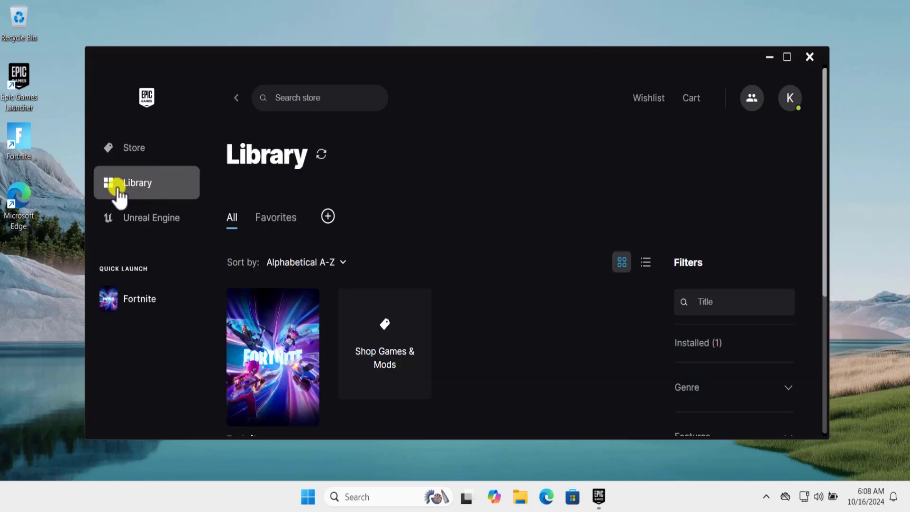
{"action": "scroll", "coordinate": [389, 274], "scroll_direction": "down", "scroll_amount": 3}
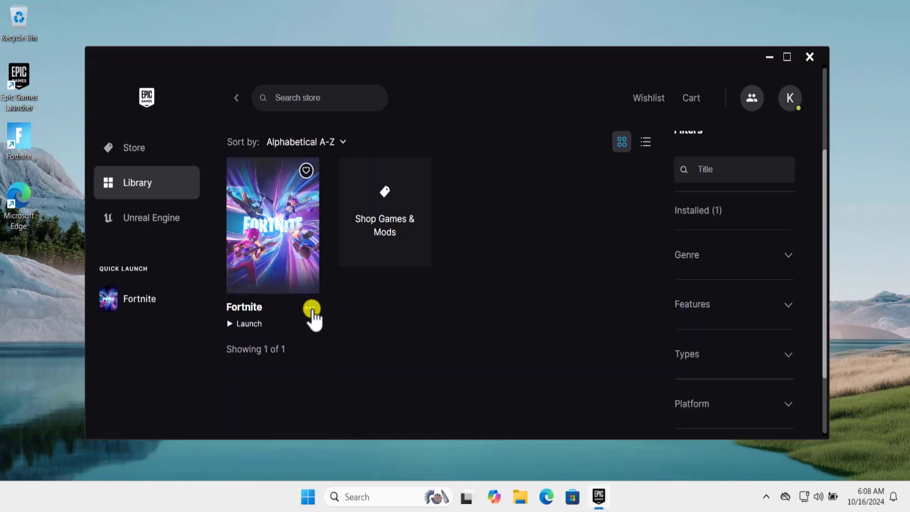
{"action": "left_click", "coordinate": [311, 310]}
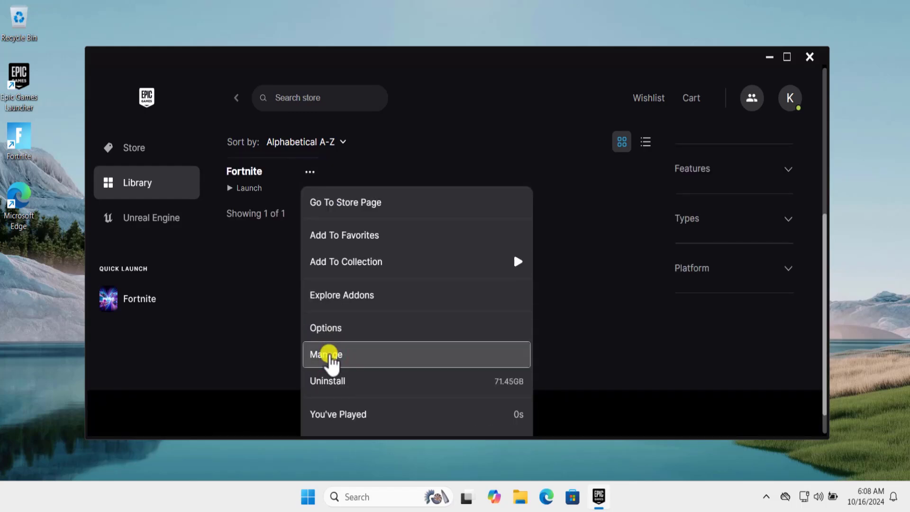
{"action": "left_click", "coordinate": [330, 356]}
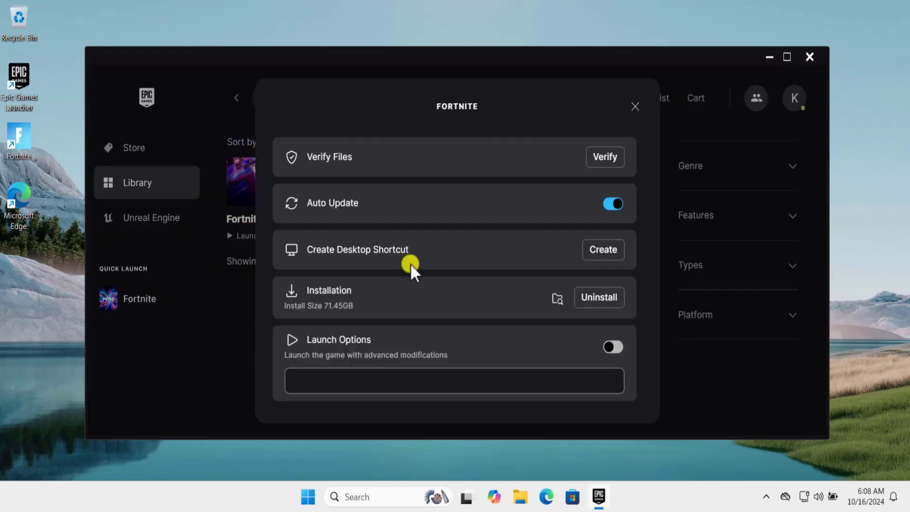
{"action": "left_click", "coordinate": [605, 159]}
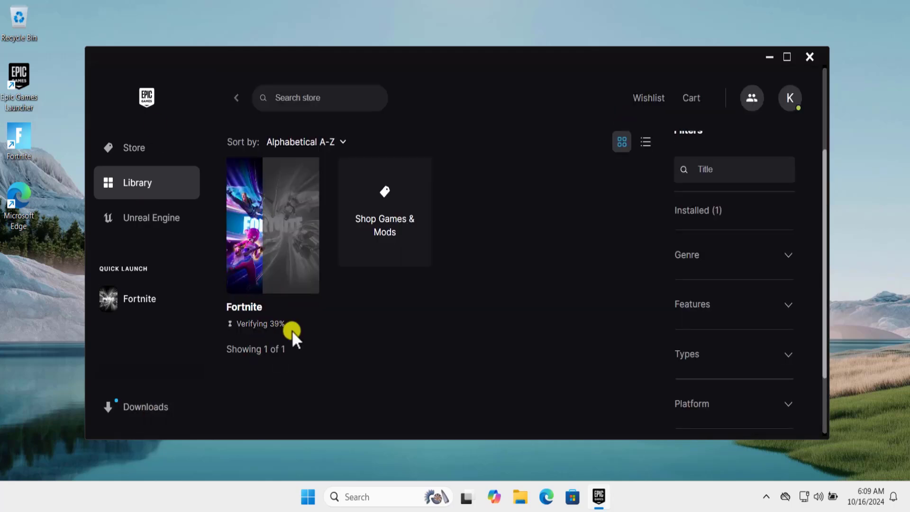
{"action": "left_click", "coordinate": [770, 56]}
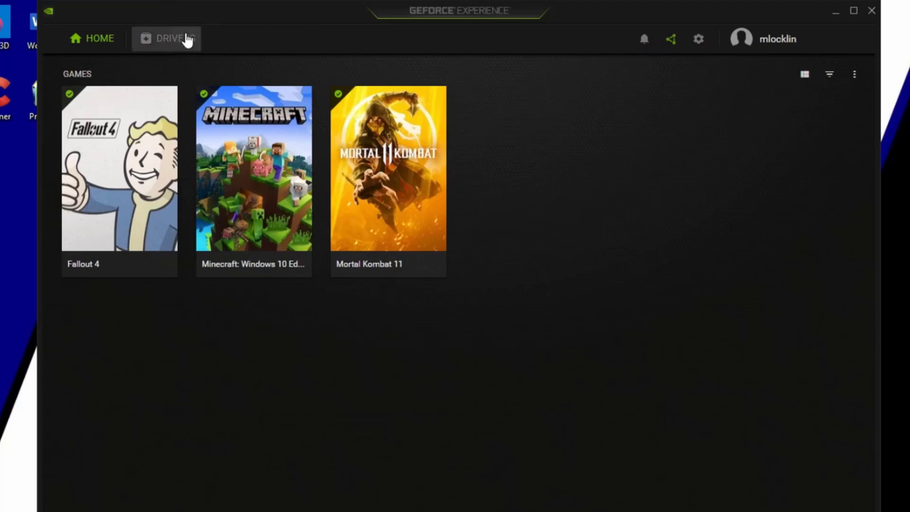
Download GeForce Game Ready Driver 452.06 from the Drivers page
{"action": "left_click", "coordinate": [188, 41]}
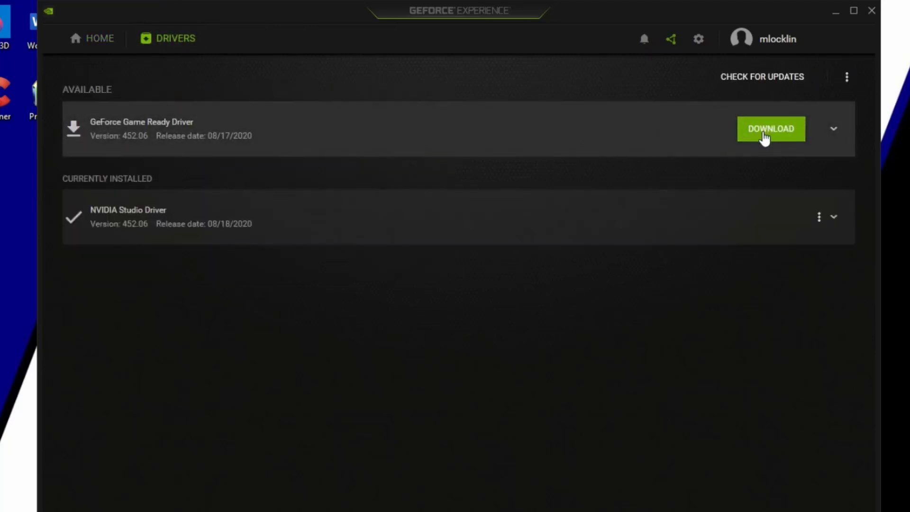
{"action": "left_click", "coordinate": [759, 139]}
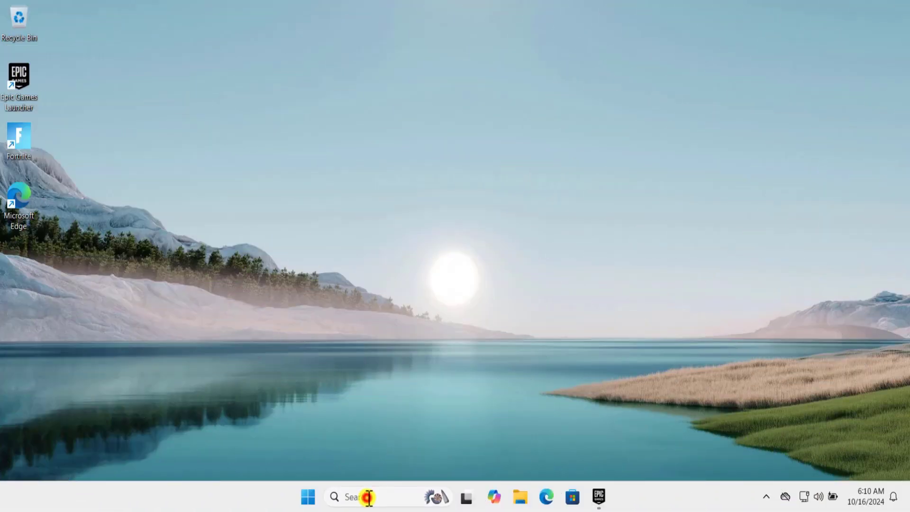
{"action": "left_click", "coordinate": [368, 497]}
{"action": "type", "text": "gef"}
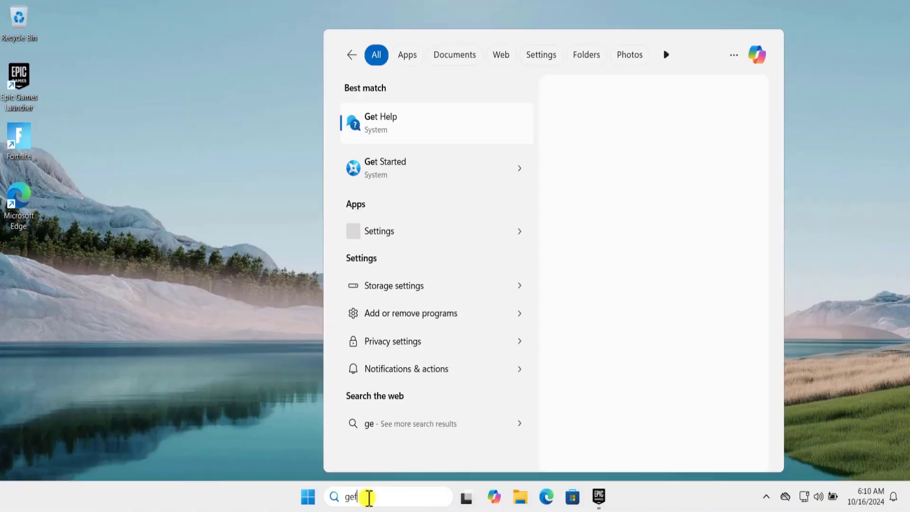
{"action": "type", "text": "or"}
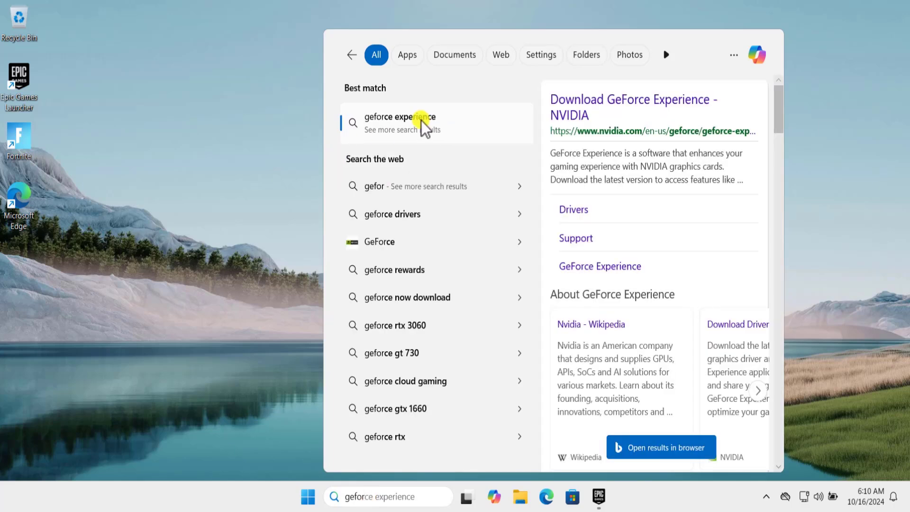
{"action": "left_click", "coordinate": [842, 118]}
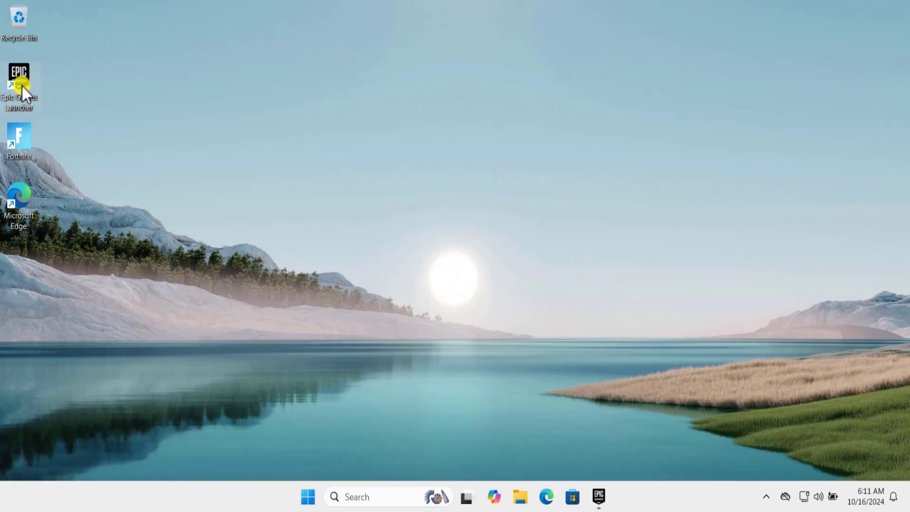
Open File Explorer and browse to C:\Program Files\Epic Games\Fortnite
{"action": "left_click", "coordinate": [545, 203]}
{"action": "key", "text": "super+e"}
{"action": "scroll", "coordinate": [166, 417], "scroll_direction": "down", "scroll_amount": 1}
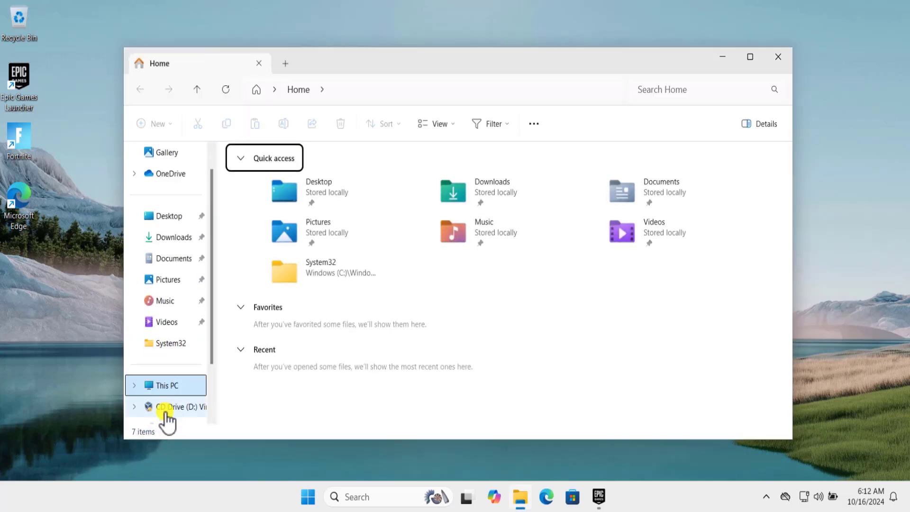
{"action": "left_click", "coordinate": [166, 385]}
{"action": "double_click", "coordinate": [298, 184]}
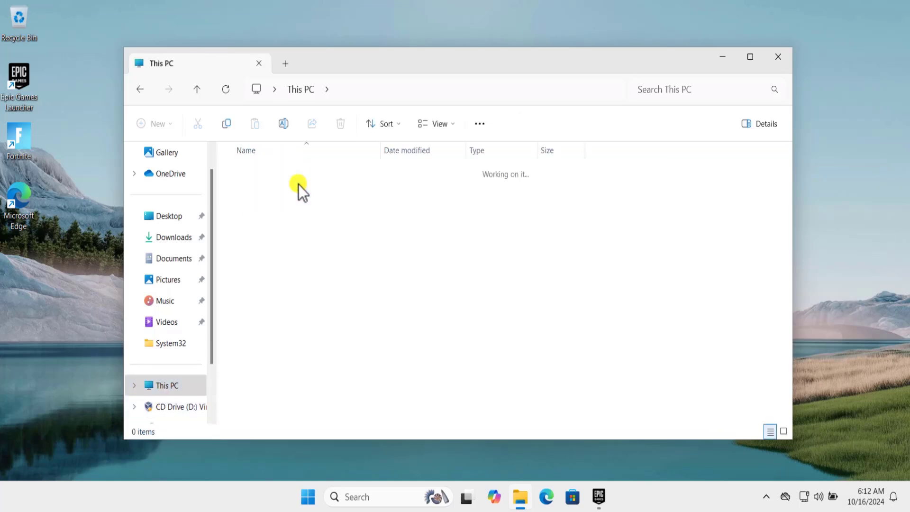
{"action": "double_click", "coordinate": [280, 192]}
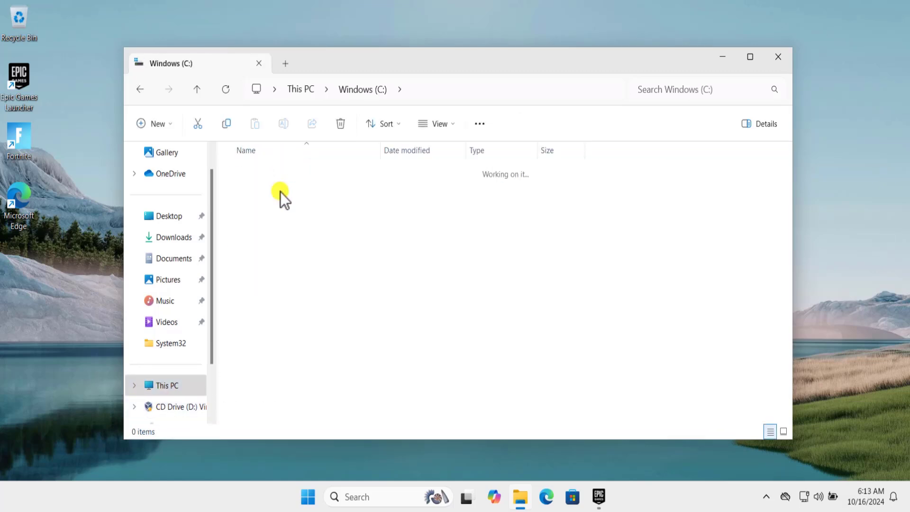
{"action": "double_click", "coordinate": [252, 192]}
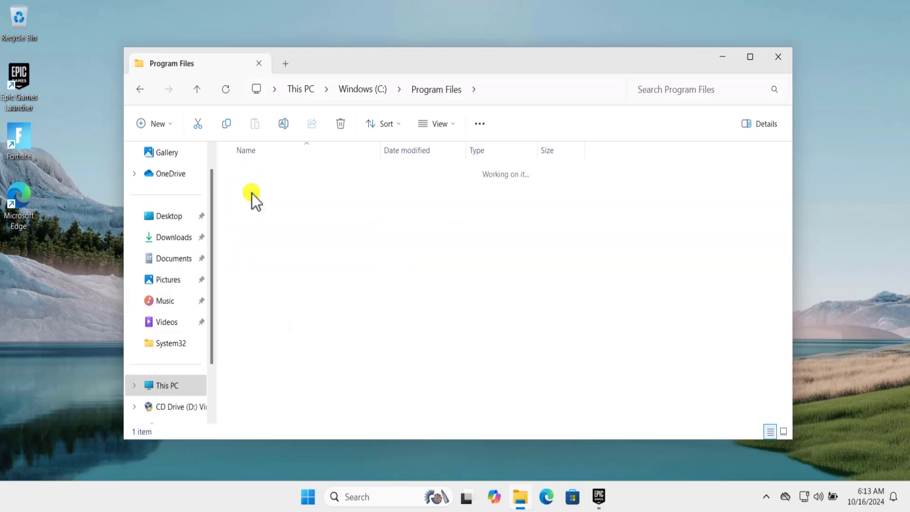
{"action": "double_click", "coordinate": [251, 174]}
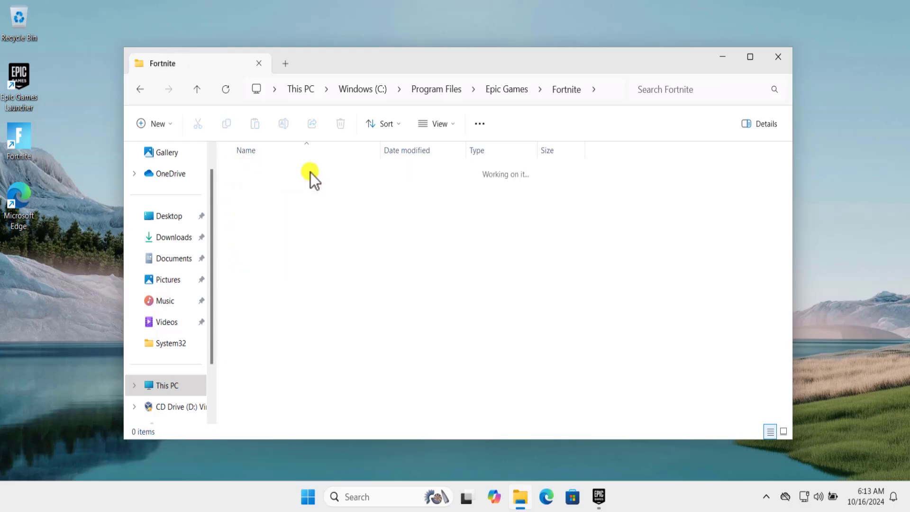
Go into FortniteGame\Binaries\Win64 and select the FortniteLauncher file
{"action": "left_click", "coordinate": [266, 231]}
{"action": "double_click", "coordinate": [266, 232]}
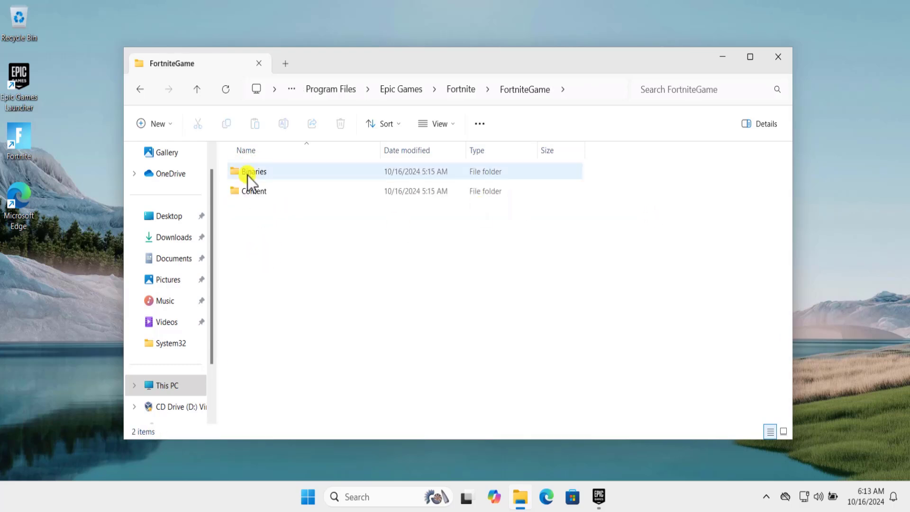
{"action": "left_click", "coordinate": [250, 174]}
{"action": "double_click", "coordinate": [250, 174]}
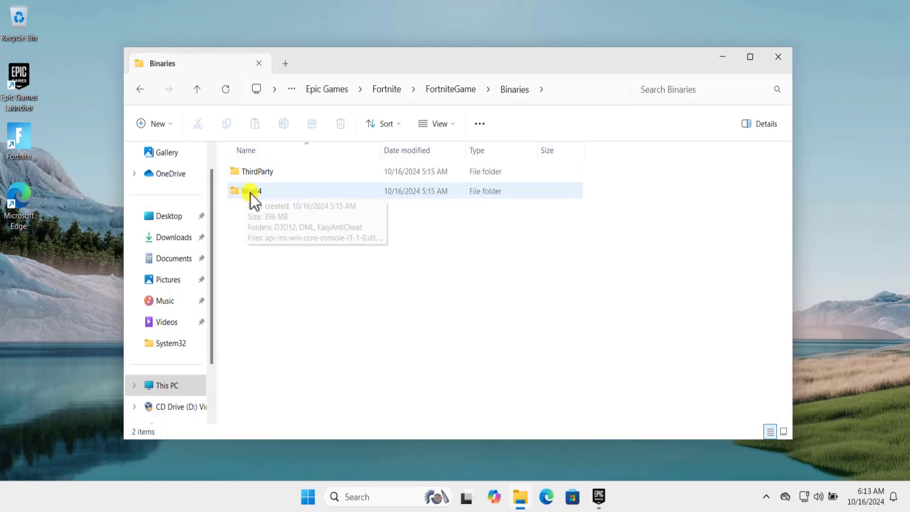
{"action": "left_click", "coordinate": [250, 193]}
{"action": "double_click", "coordinate": [250, 193]}
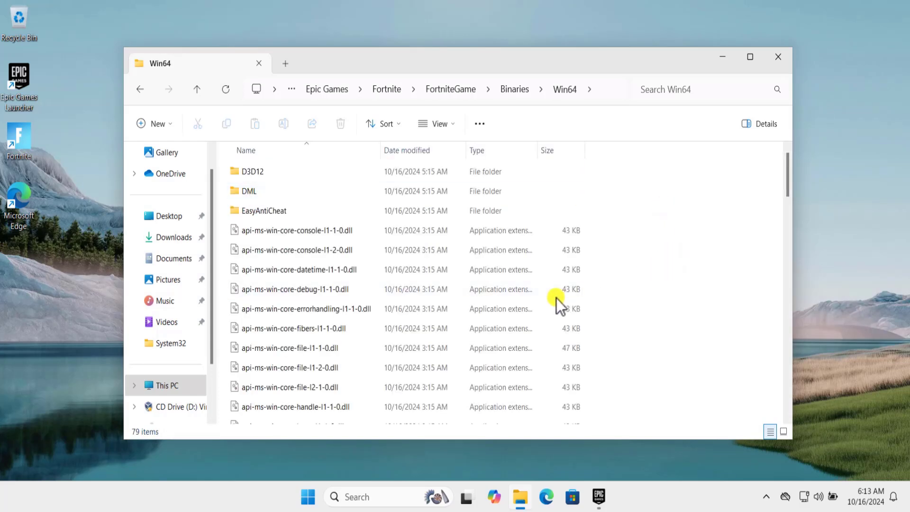
{"action": "scroll", "coordinate": [556, 298], "scroll_direction": "down", "scroll_amount": 8}
{"action": "scroll", "coordinate": [304, 298], "scroll_direction": "down", "scroll_amount": 8}
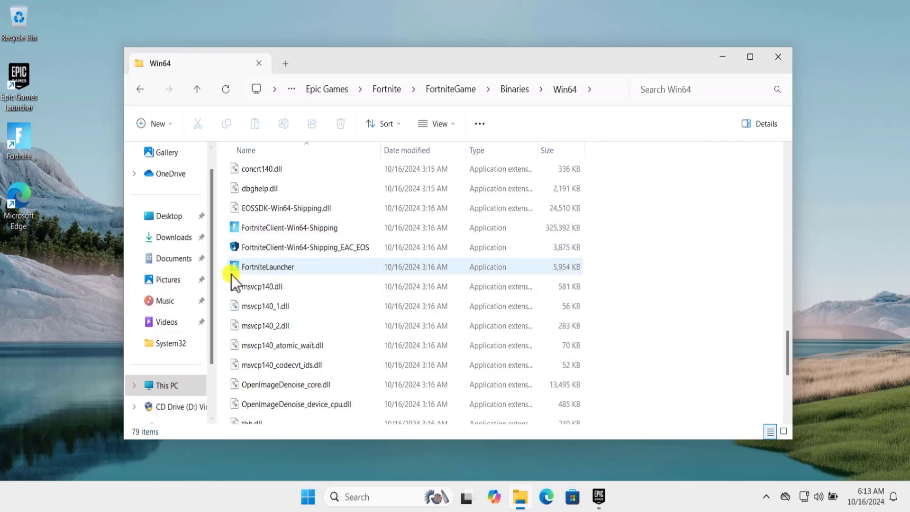
{"action": "left_click", "coordinate": [274, 267]}
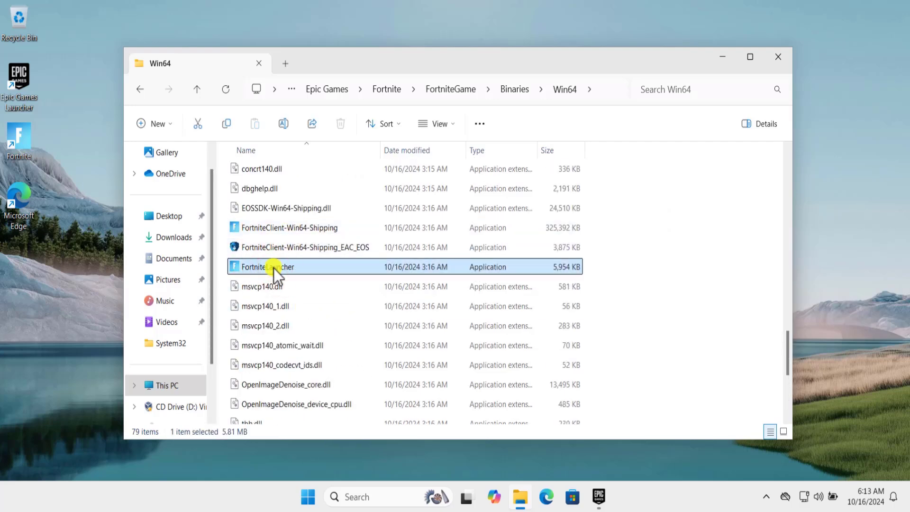
Open Graphics settings by searching 'graphic' and copy the Win64 folder path from Explorer
{"action": "left_click", "coordinate": [357, 496]}
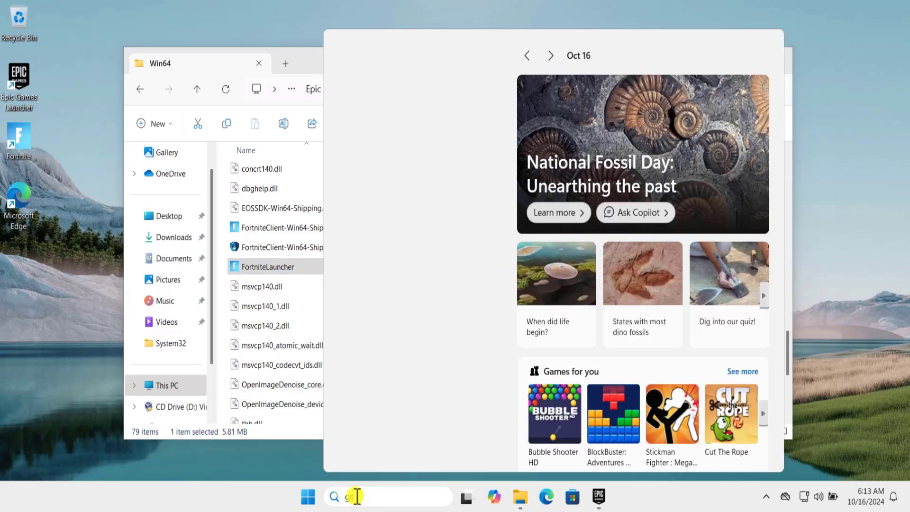
{"action": "type", "text": "graphic"}
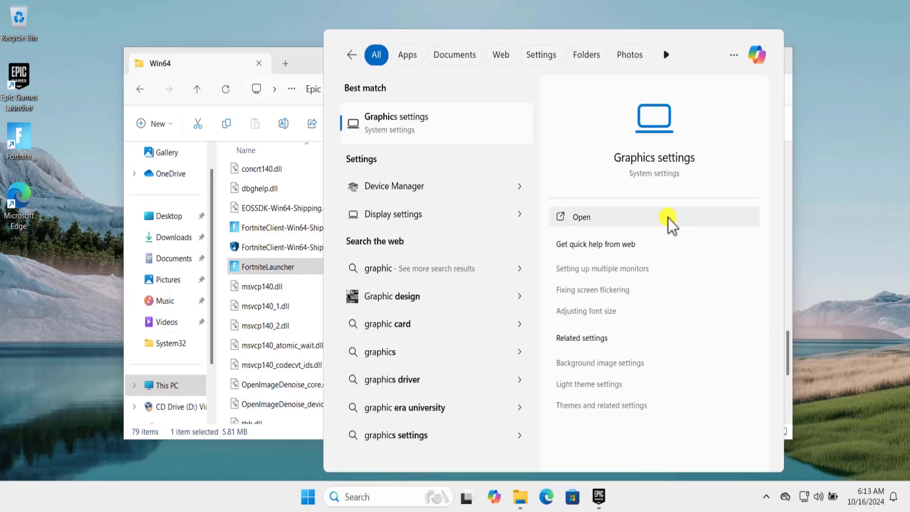
{"action": "left_click", "coordinate": [670, 224]}
{"action": "left_click", "coordinate": [721, 89]}
{"action": "key", "text": "ctrl+c"}
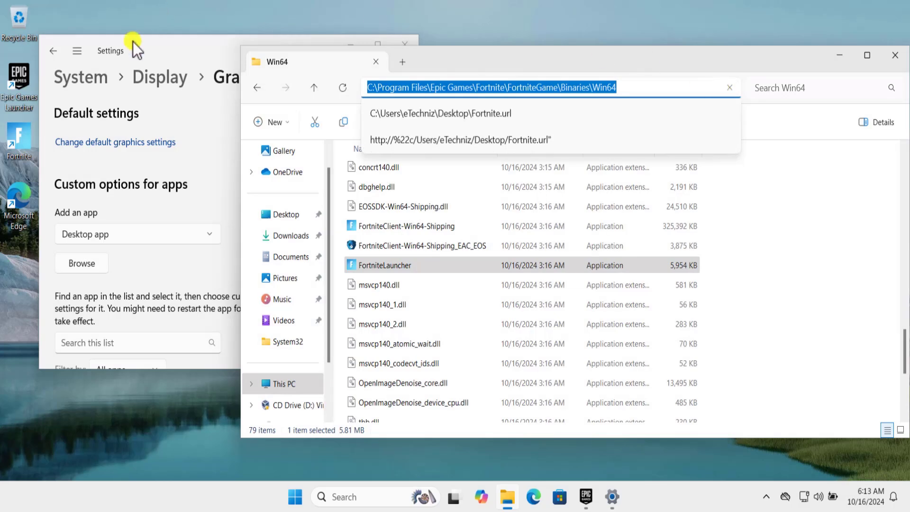
{"action": "left_click", "coordinate": [157, 50]}
{"action": "left_click", "coordinate": [84, 264]}
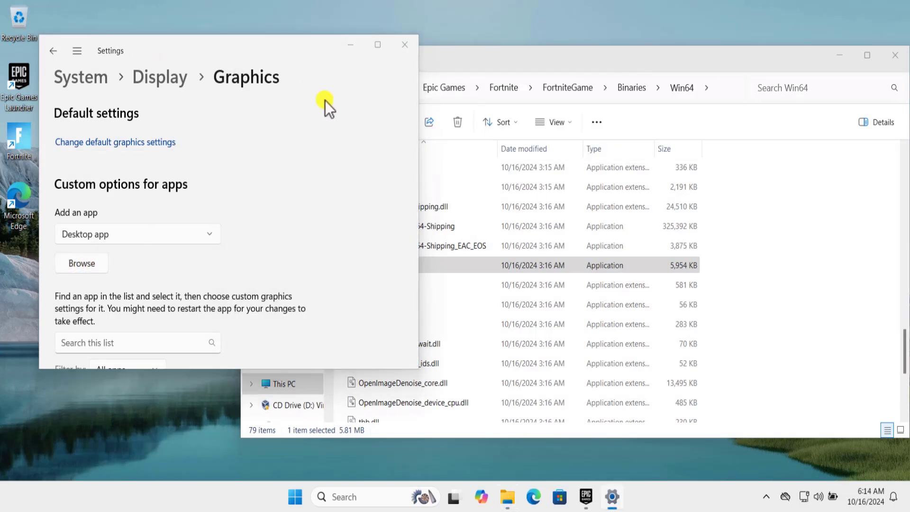
Paste the Win64 path in the browse dialog and add FortniteClient-Win64-Shipping
{"action": "left_click", "coordinate": [220, 72]}
{"action": "key", "text": "ctrl+v"}
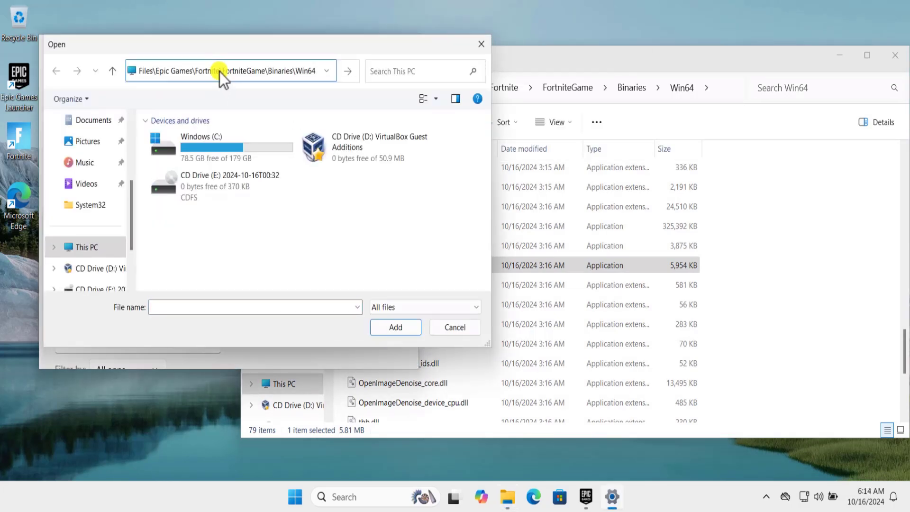
{"action": "key", "text": "Return"}
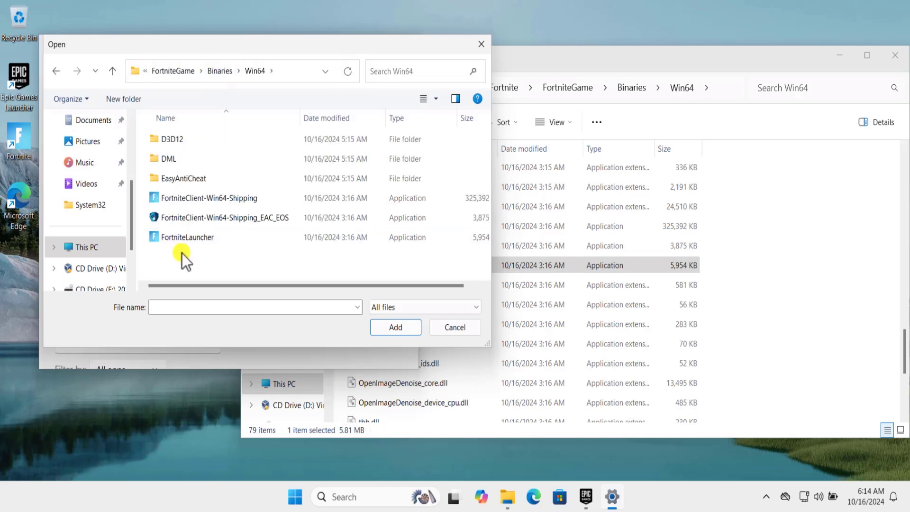
{"action": "left_click", "coordinate": [178, 196]}
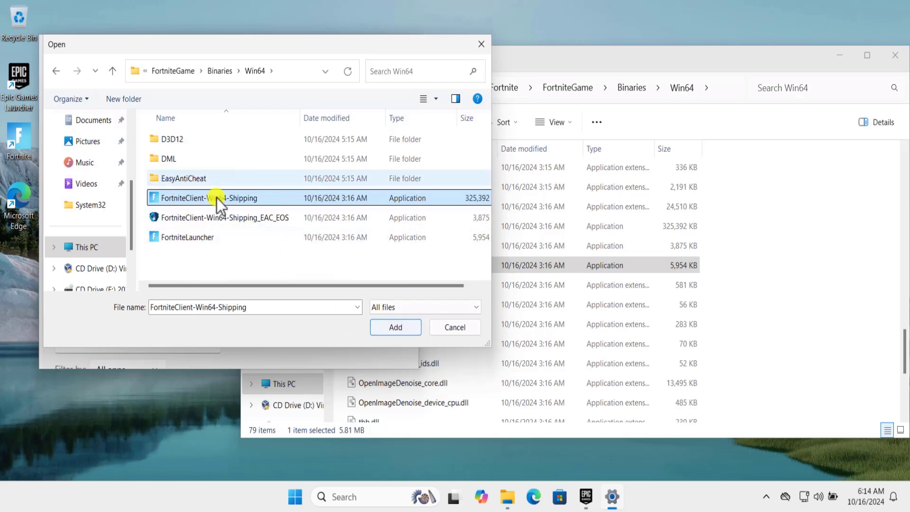
{"action": "left_click", "coordinate": [394, 331]}
Set Fortnite's graphics preference to High performance and save it
{"action": "left_click", "coordinate": [229, 325]}
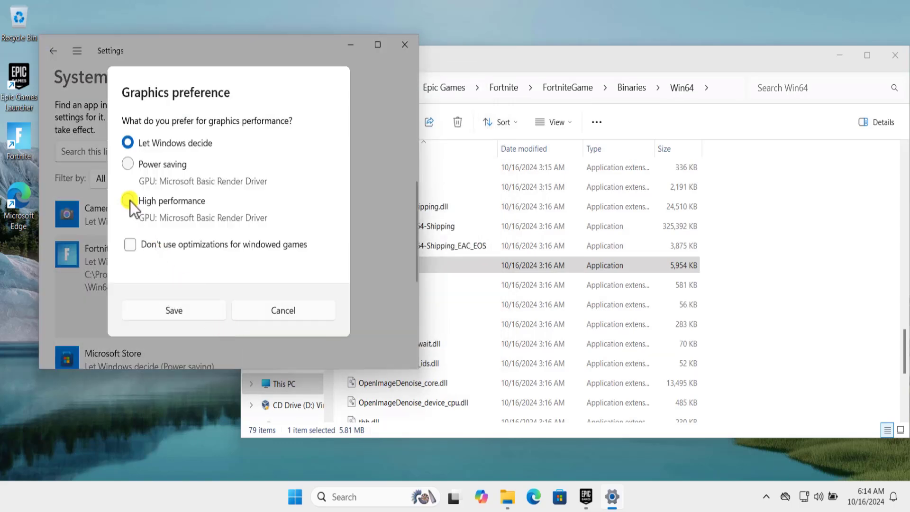
{"action": "left_click", "coordinate": [129, 201]}
{"action": "left_click", "coordinate": [174, 310]}
{"action": "scroll", "coordinate": [274, 192], "scroll_direction": "up", "scroll_amount": 3}
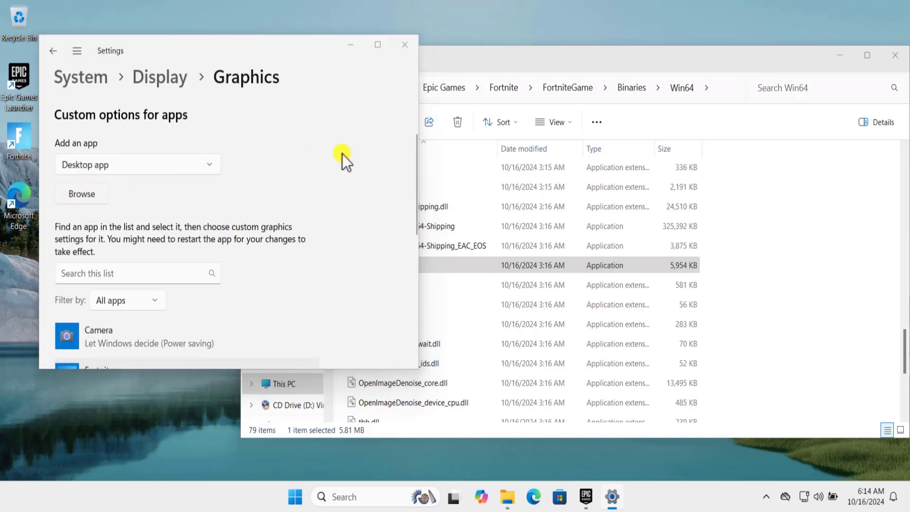
Add FortniteLauncher to the Graphics list and save it as High performance
{"action": "left_click", "coordinate": [193, 238]}
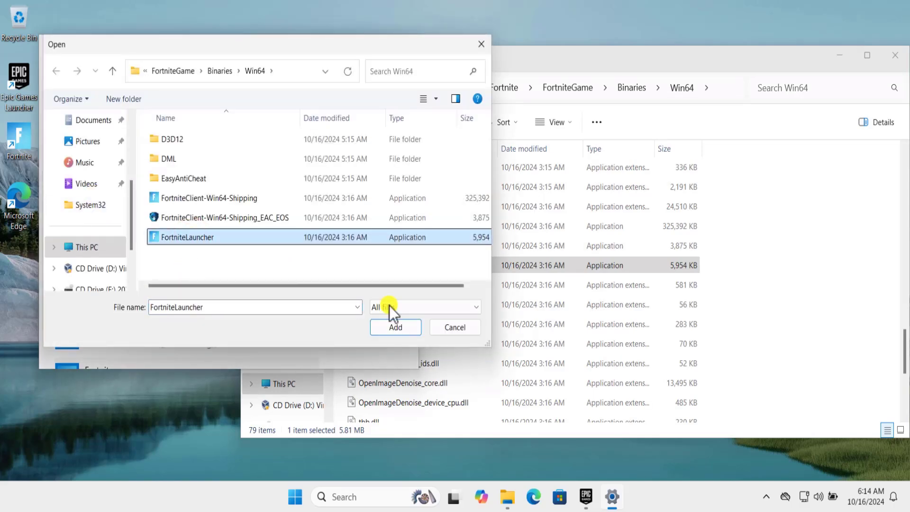
{"action": "left_click", "coordinate": [401, 330]}
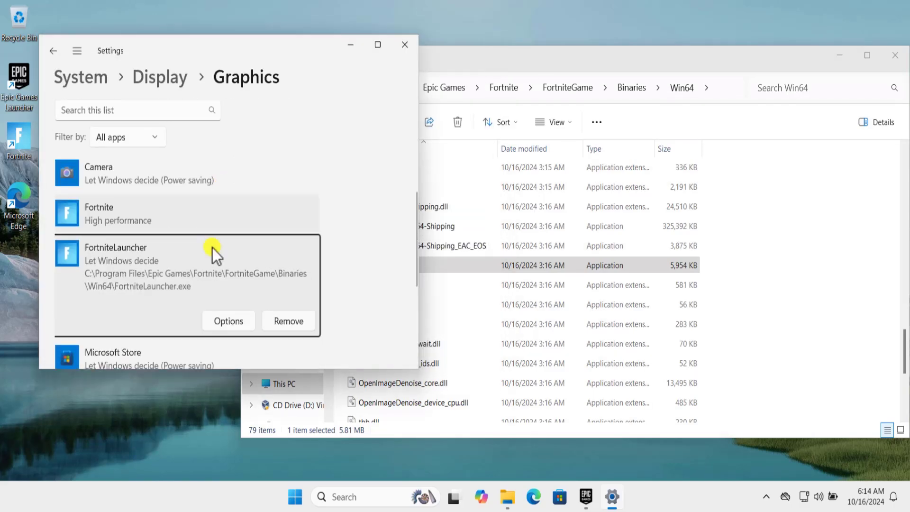
{"action": "left_click", "coordinate": [229, 322]}
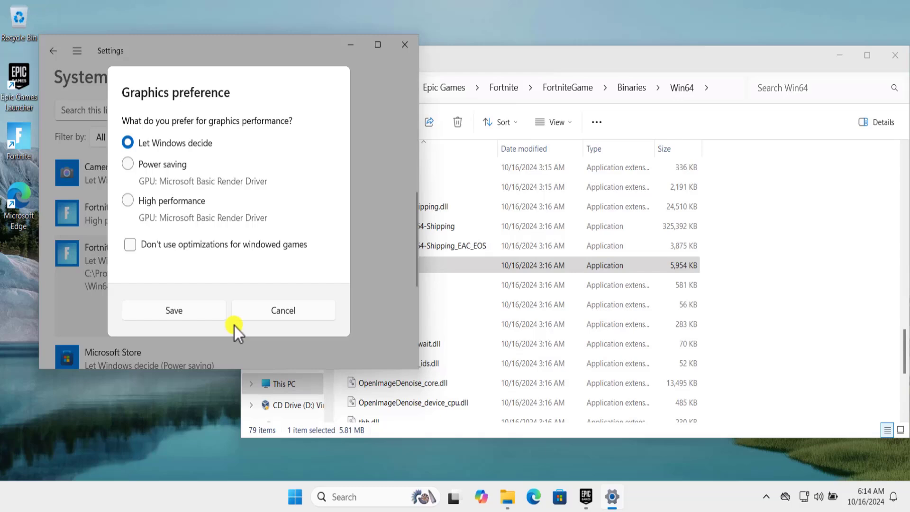
{"action": "left_click", "coordinate": [127, 201]}
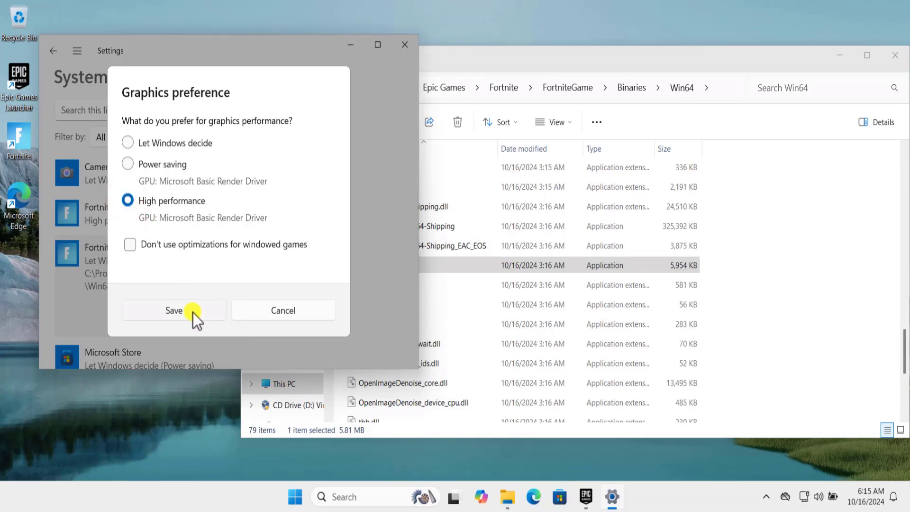
{"action": "left_click", "coordinate": [180, 310]}
{"action": "key", "text": "alt+F4"}
{"action": "left_click", "coordinate": [895, 55]}
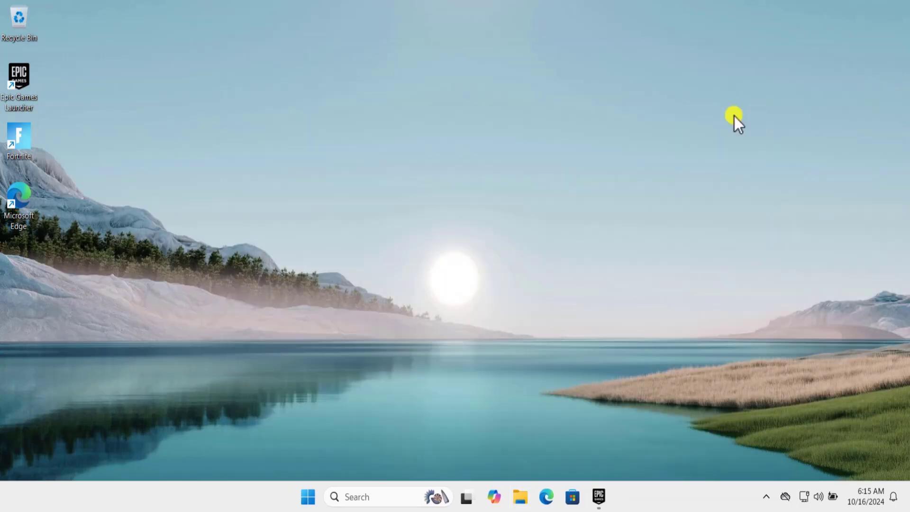